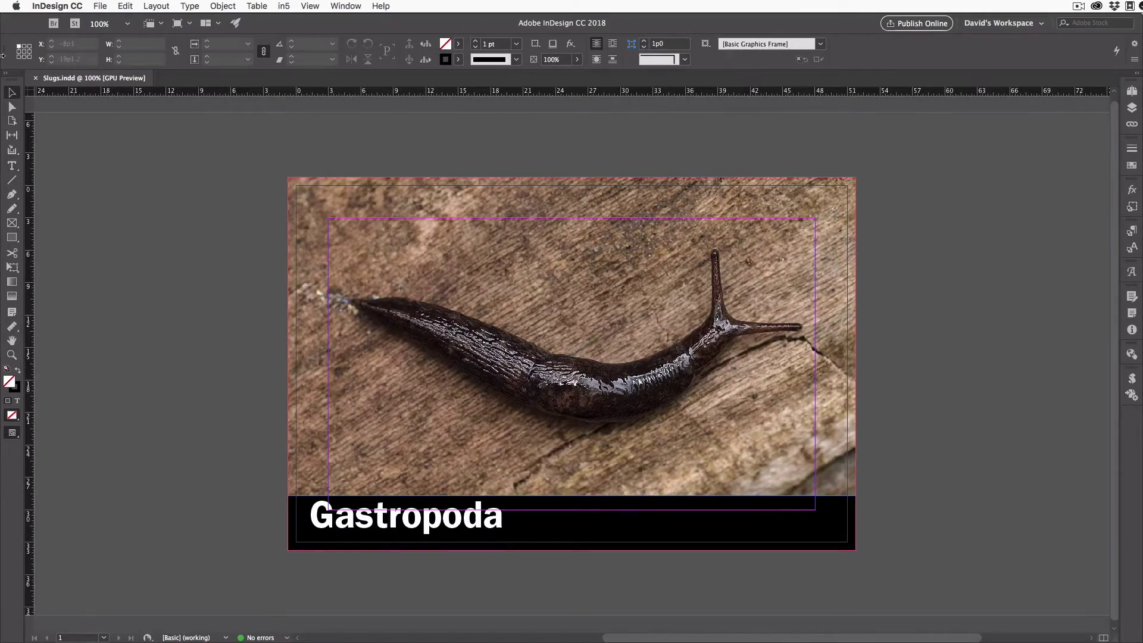
- Look at the bleed and slug settings in New Document, then cancel without creating one
{"action": "left_click", "coordinate": [97, 5]}
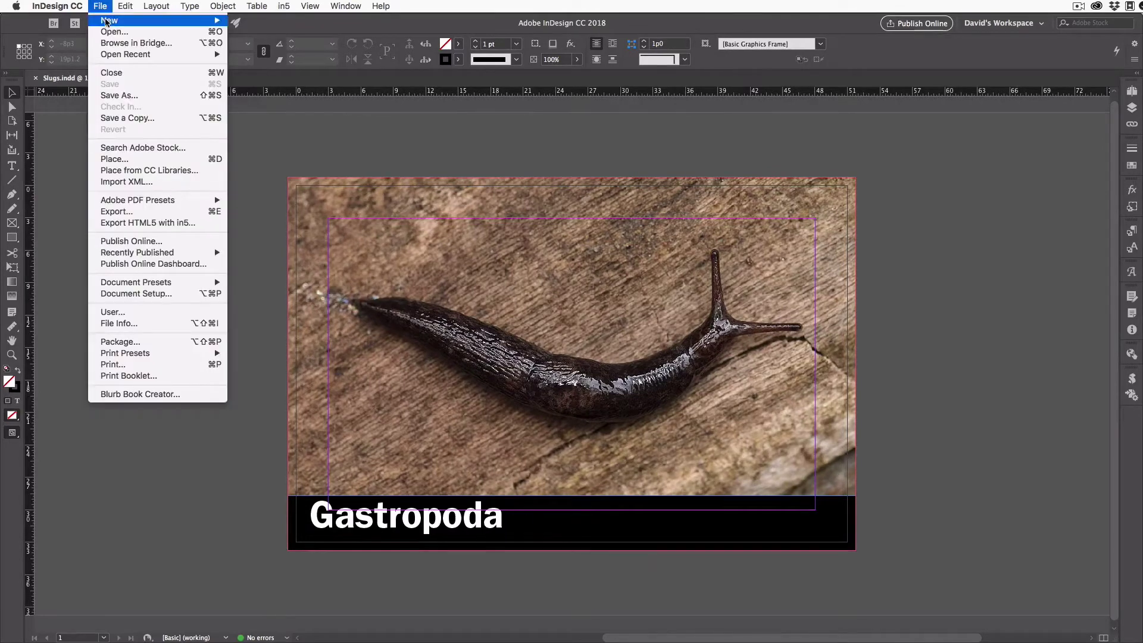
{"action": "mouse_move", "coordinate": [110, 21]}
{"action": "left_click", "coordinate": [265, 24]}
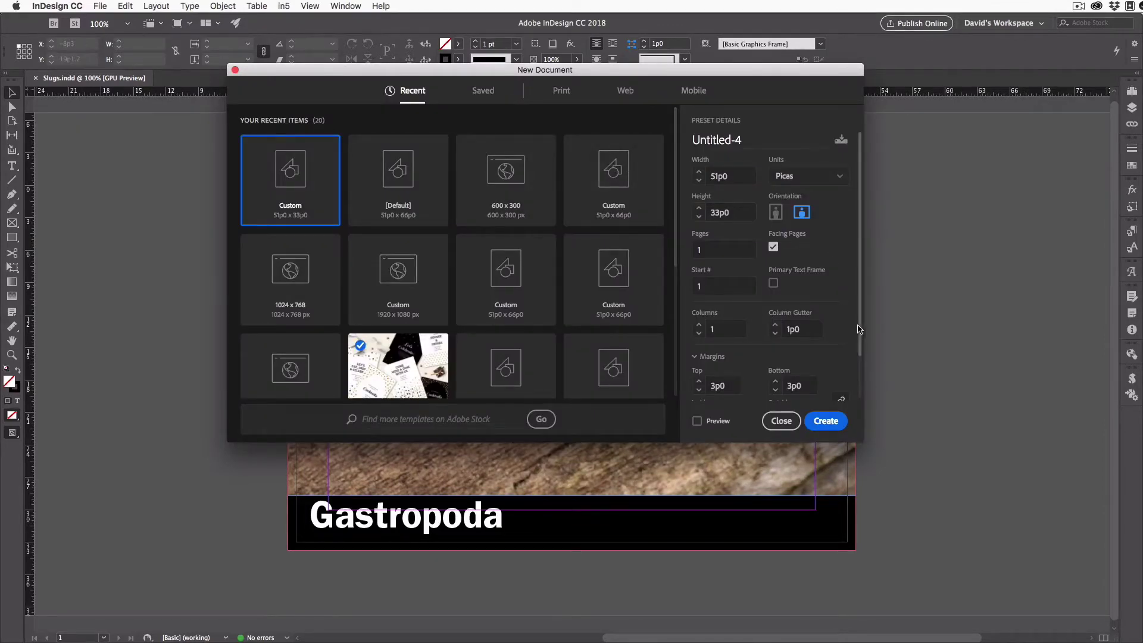
{"action": "scroll", "coordinate": [859, 329], "scroll_direction": "down", "scroll_amount": 2}
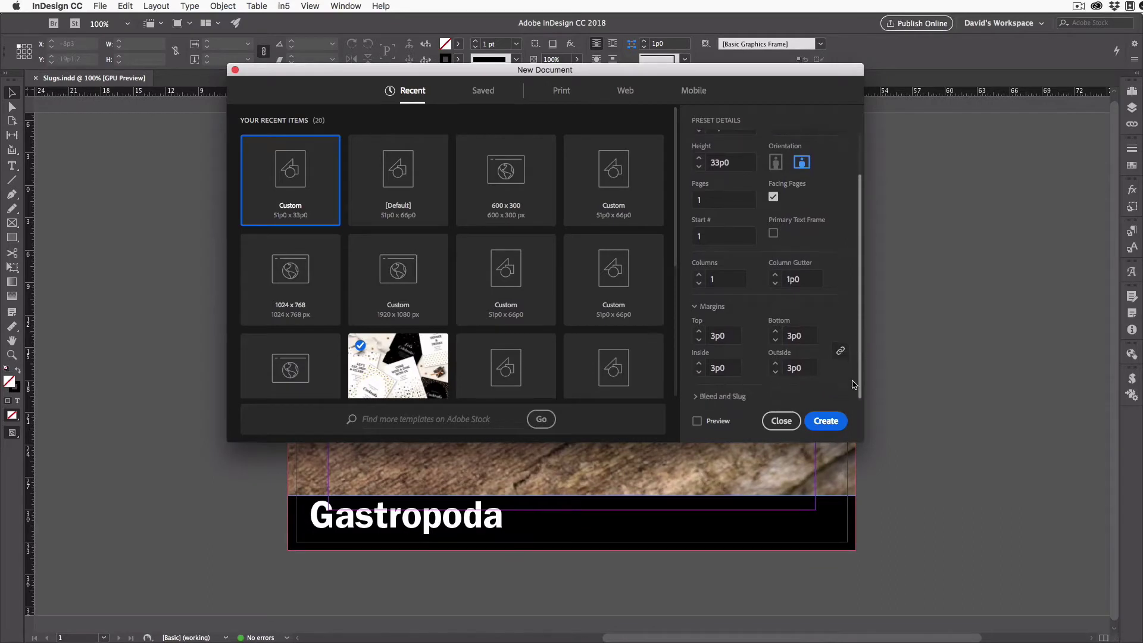
{"action": "left_click", "coordinate": [697, 399]}
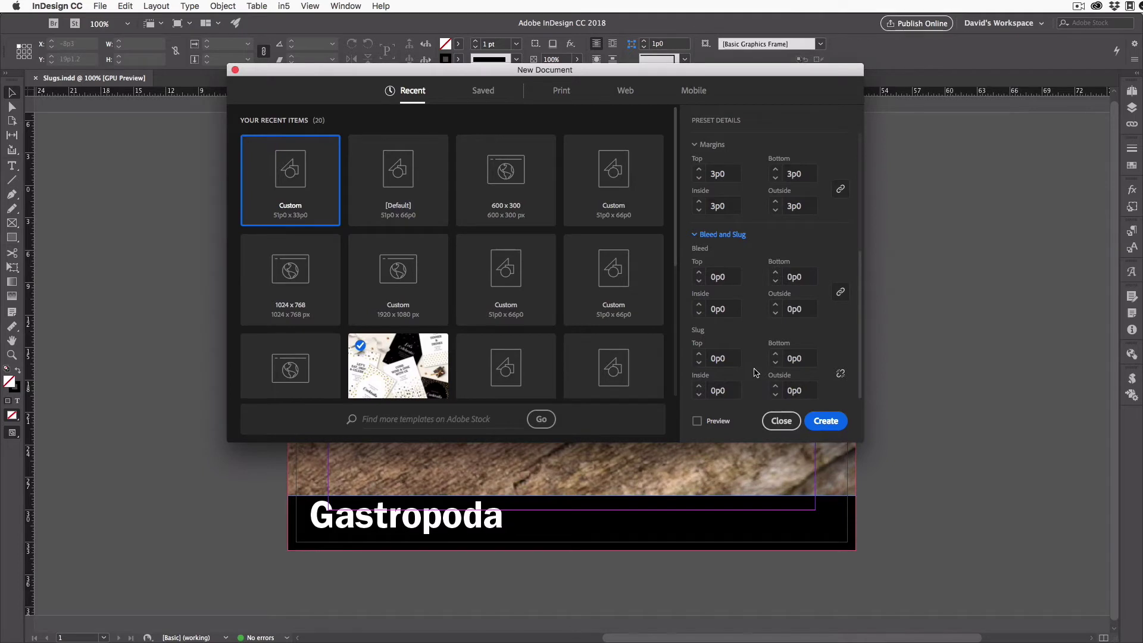
{"action": "left_click", "coordinate": [781, 421]}
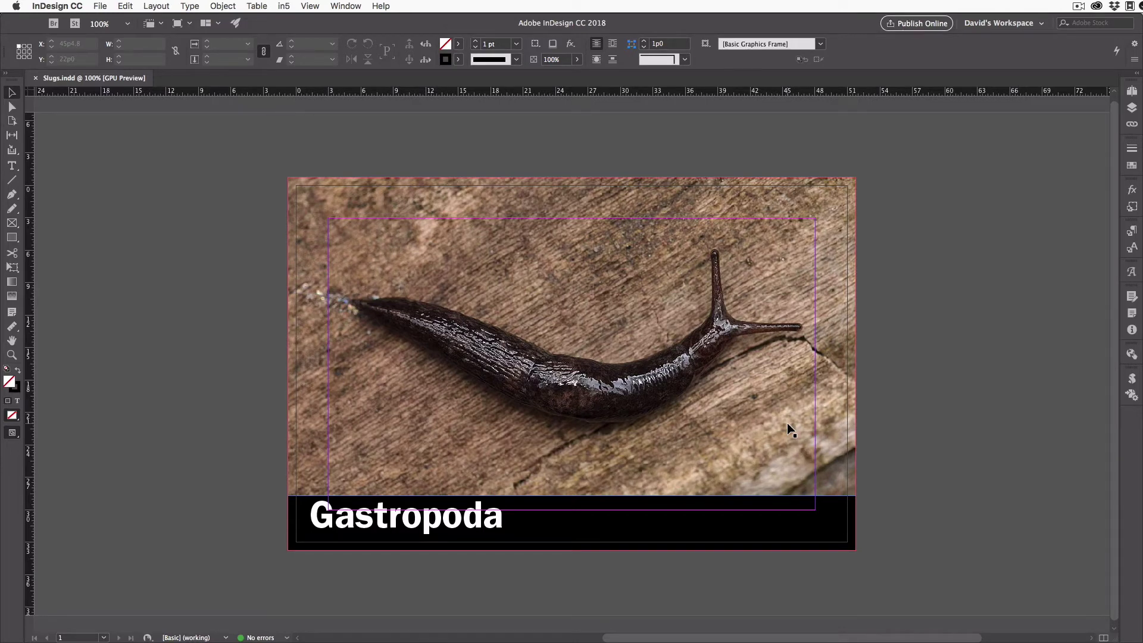
- Set the Slug Top to 1in in Document Setup and confirm
{"action": "left_click", "coordinate": [100, 6]}
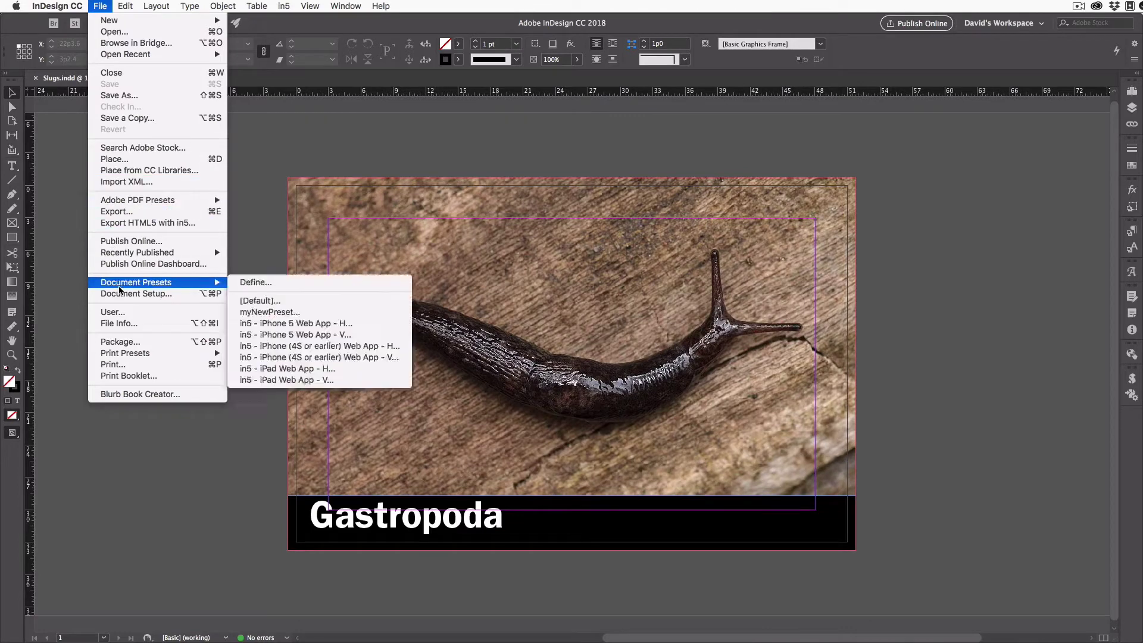
{"action": "left_click", "coordinate": [120, 294]}
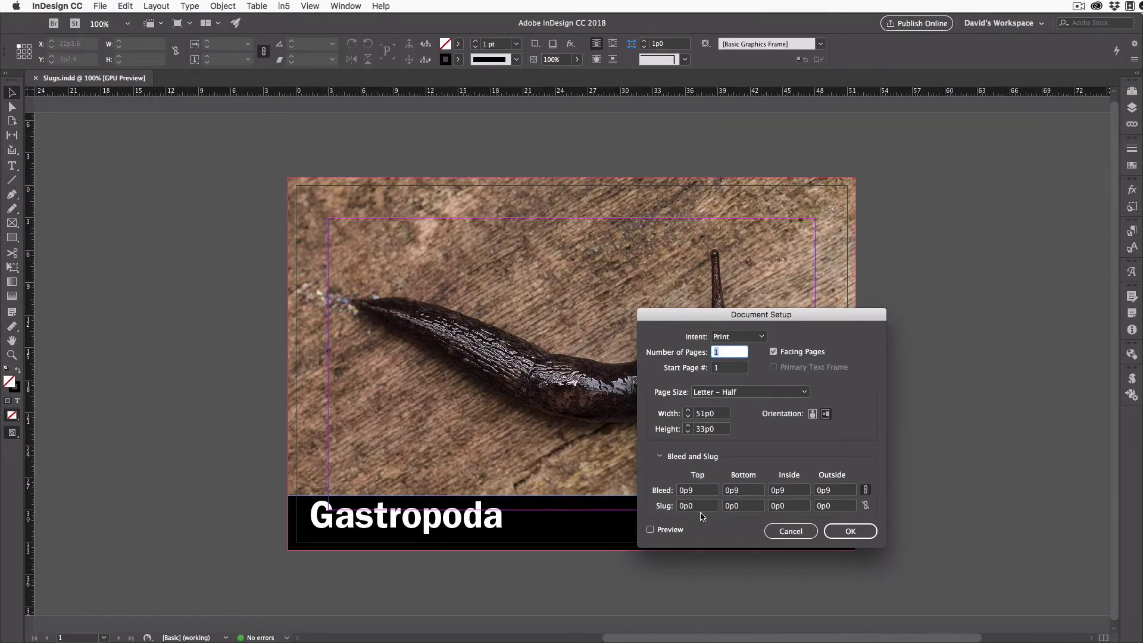
{"action": "left_click", "coordinate": [680, 506]}
{"action": "type", "text": "1"}
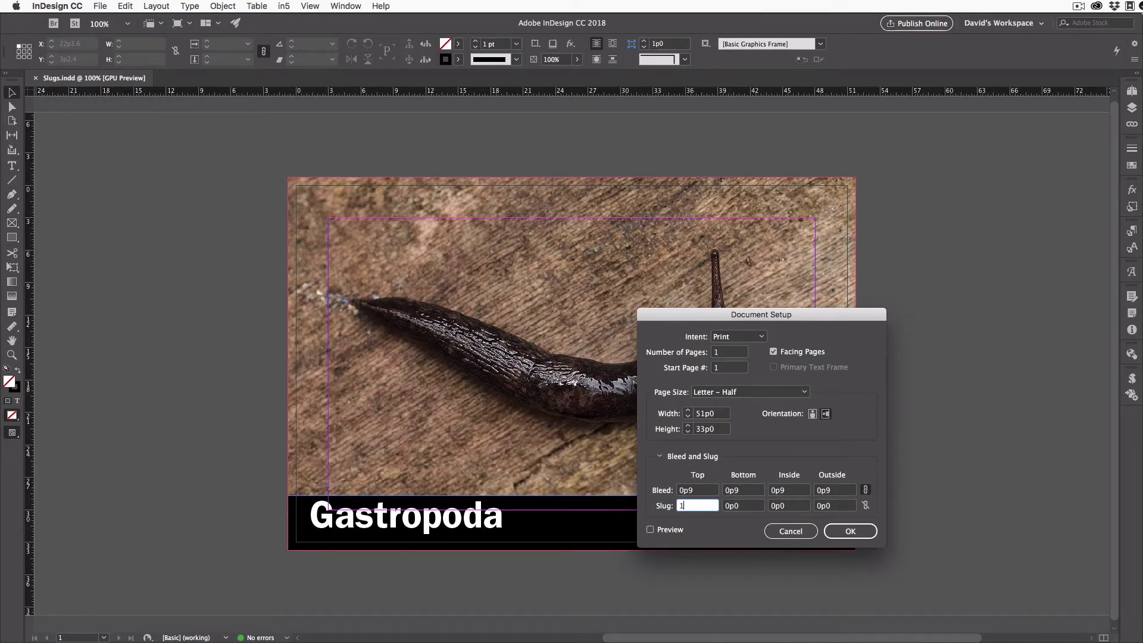
{"action": "type", "text": "in"}
{"action": "left_click", "coordinate": [852, 530]}
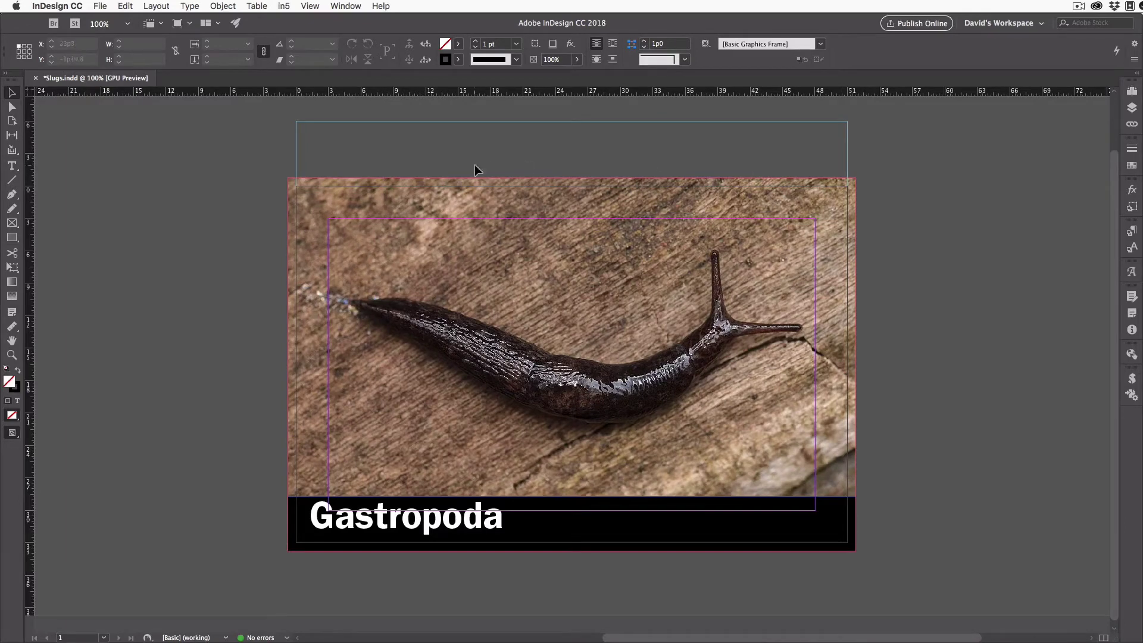
- Turn off Match Pasteboard to Theme Color in the View menu
{"action": "left_click", "coordinate": [313, 5]}
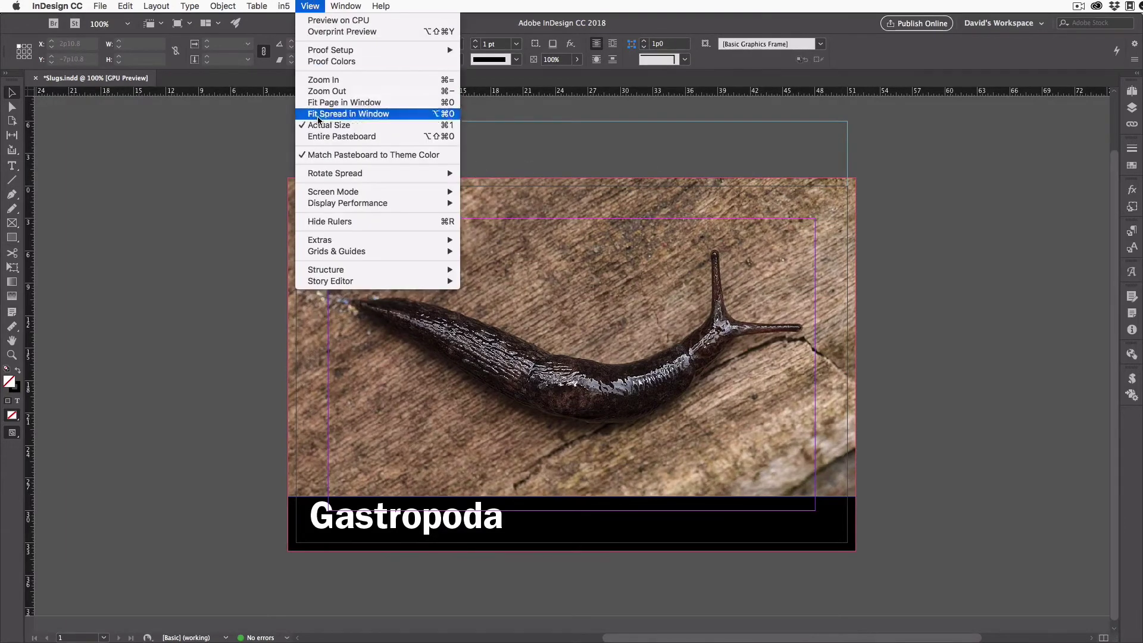
{"action": "left_click", "coordinate": [318, 157]}
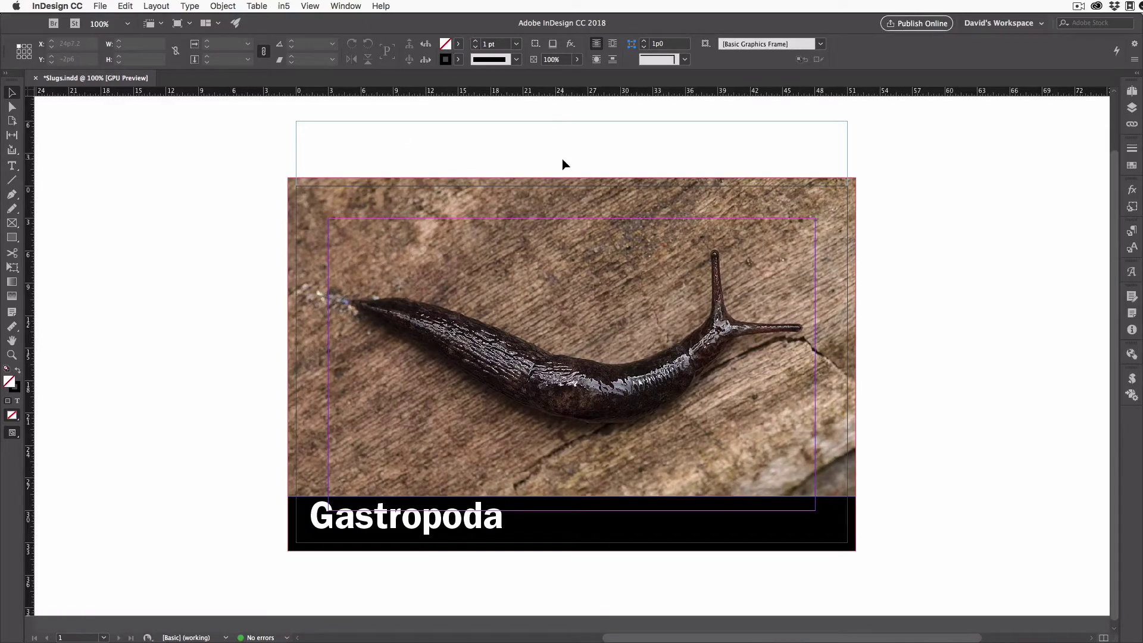
- Draw a text frame above the page reading 'Secret text for my printer to see.' at 20 pt
{"action": "left_click", "coordinate": [13, 166]}
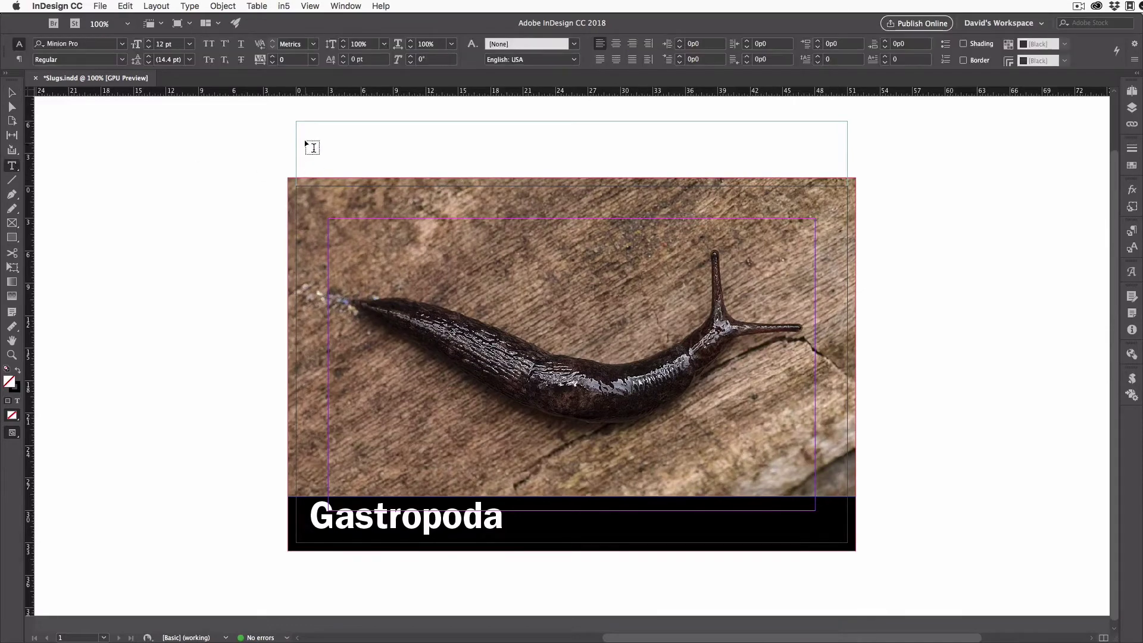
{"action": "mouse_move", "coordinate": [307, 127]}
{"action": "left_mouse_down"}
{"action": "mouse_move", "coordinate": [490, 142]}
{"action": "mouse_move", "coordinate": [638, 172]}
{"action": "left_mouse_up"}
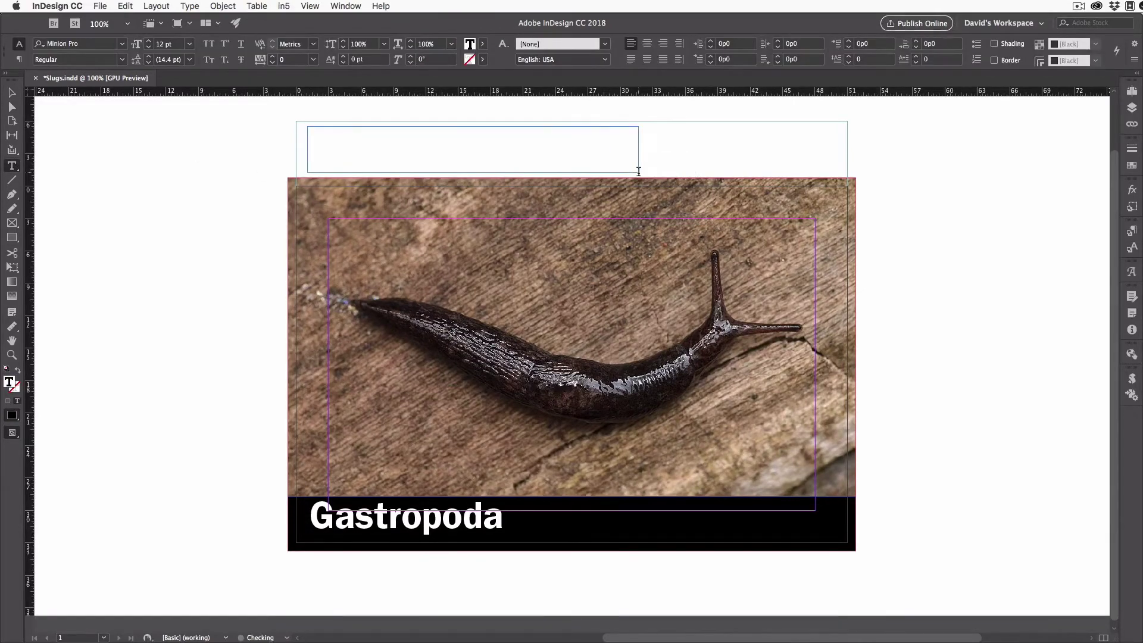
{"action": "key", "text": "super+shift+period"}
{"action": "key", "text": "super+shift+period"}
{"action": "key", "text": "super+shift+period"}
{"action": "type", "text": "Sec"}
{"action": "type", "text": "ret text for my print"}
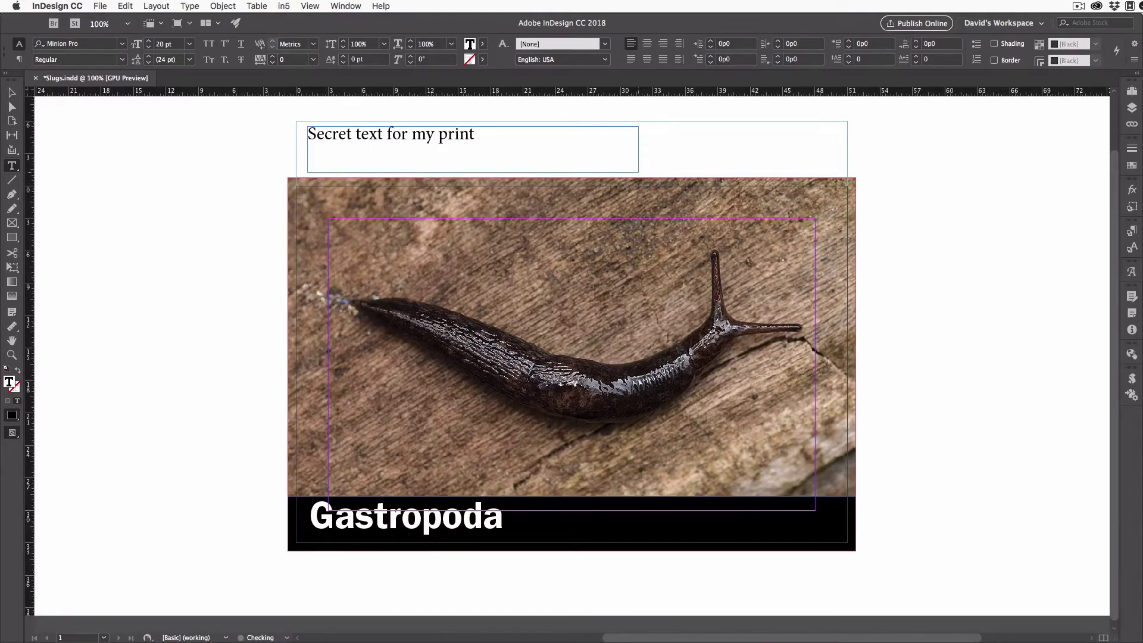
{"action": "type", "text": "er to see."}
{"action": "left_click", "coordinate": [98, 6]}
- Export Slugs.pdf with Include Slug Area and Crop Marks checked under Marks and Bleeds
{"action": "left_click", "coordinate": [115, 211]}
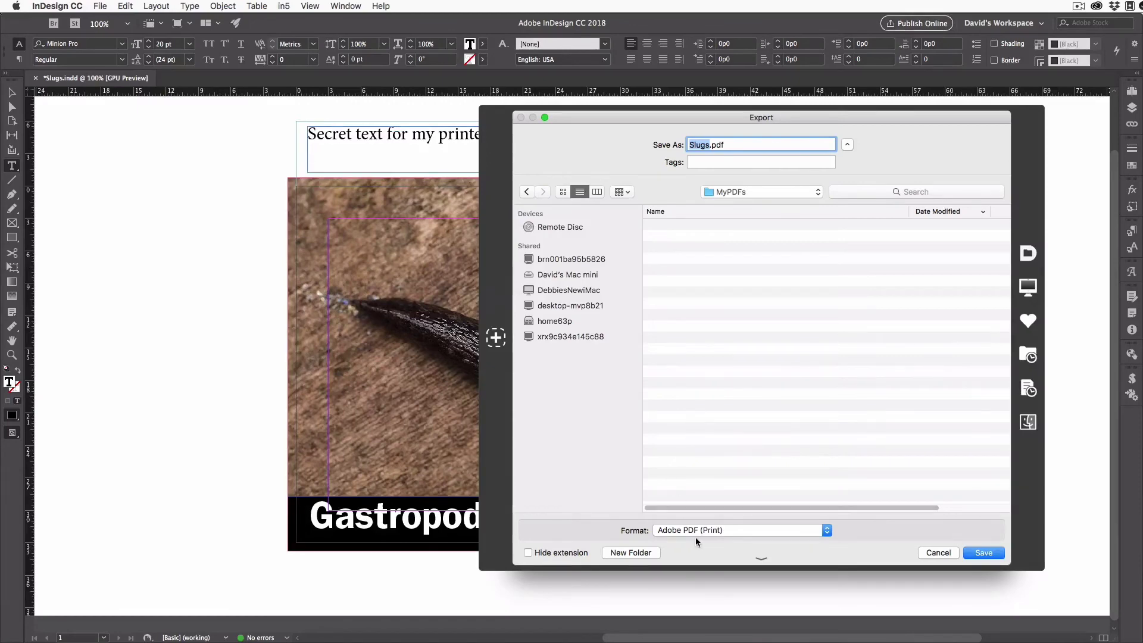
{"action": "left_click", "coordinate": [984, 553]}
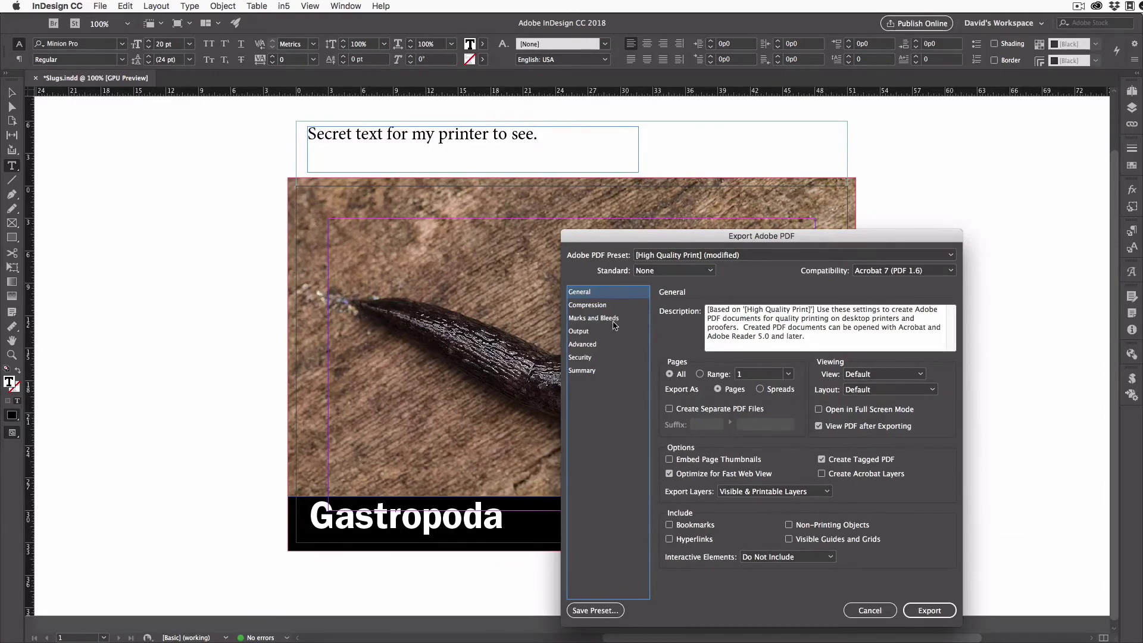
{"action": "left_click", "coordinate": [614, 326]}
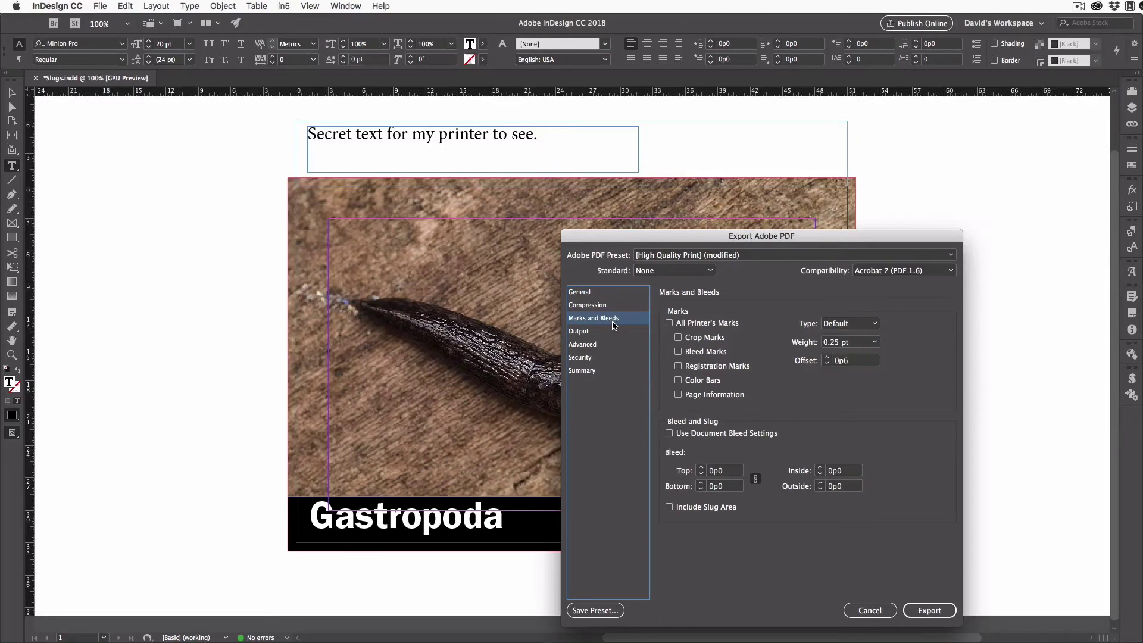
{"action": "left_click", "coordinate": [669, 507]}
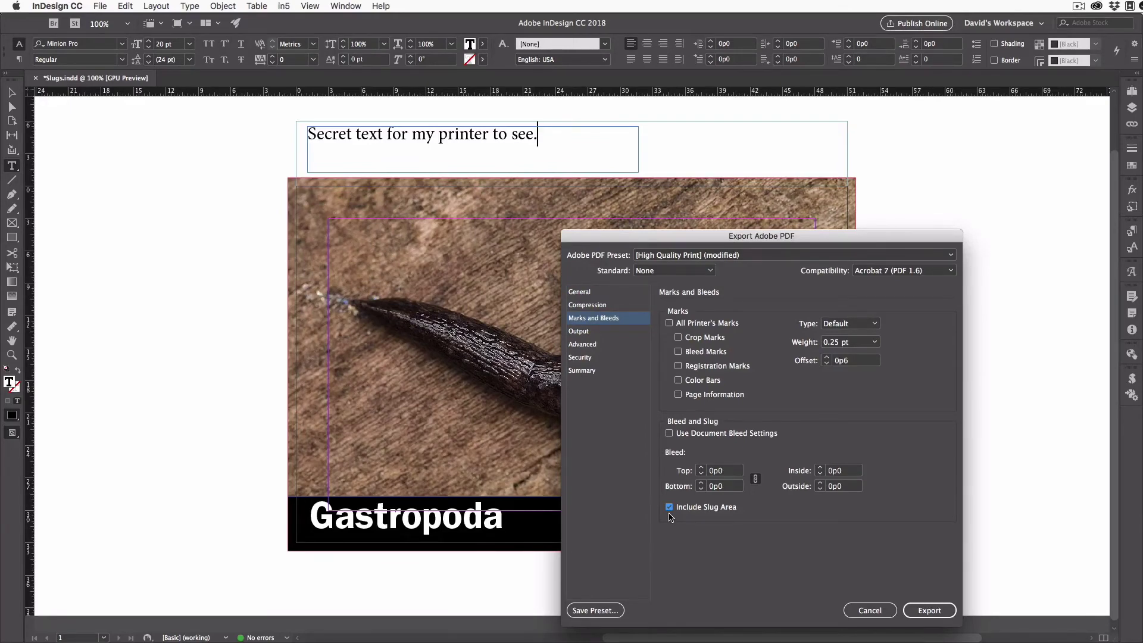
{"action": "left_click", "coordinate": [679, 338]}
{"action": "left_click", "coordinate": [933, 612]}
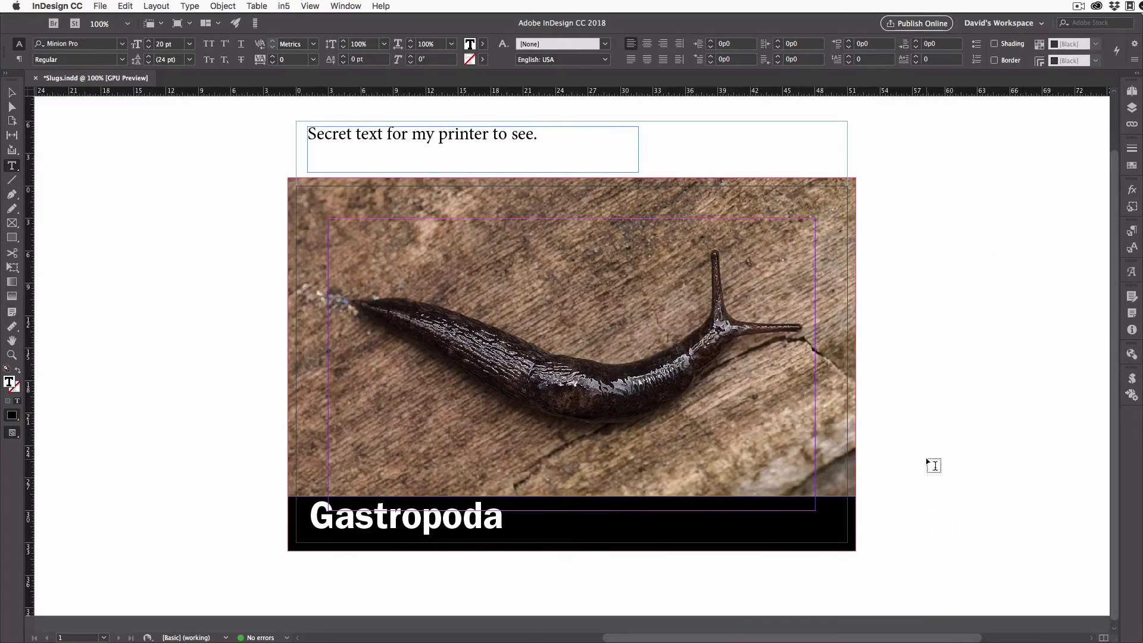